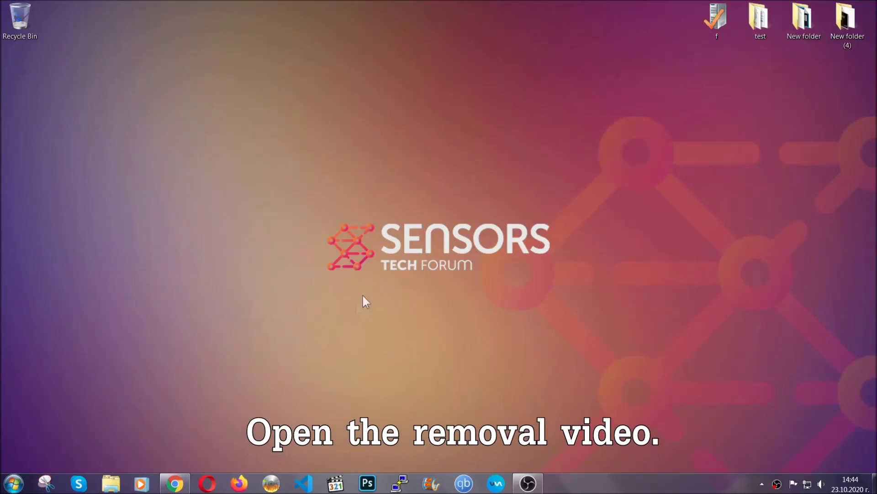
- Restore the Chrome window playing the 'How to Remove a Ransomware Virus (Windows)' YouTube video
click(175, 485)
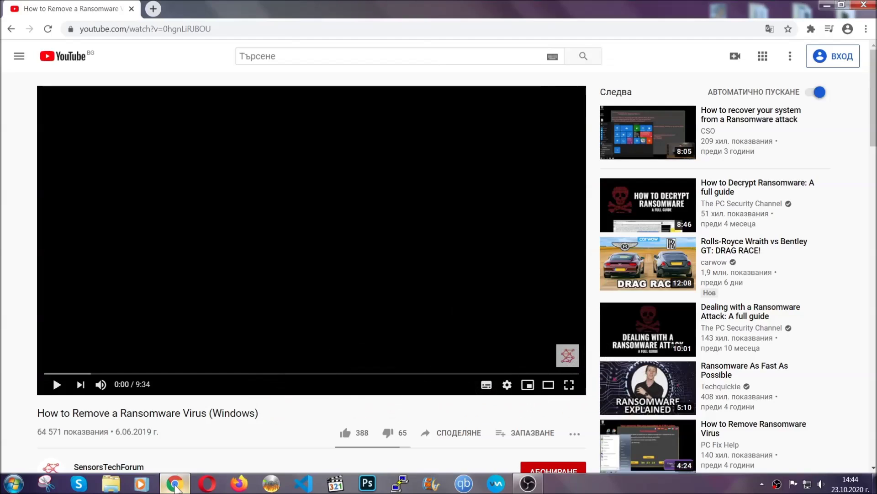
- Follow the sensorstechforum.com description link to download SpyHunter-Installer.exe and launch it
scroll(160, 371, down, 4)
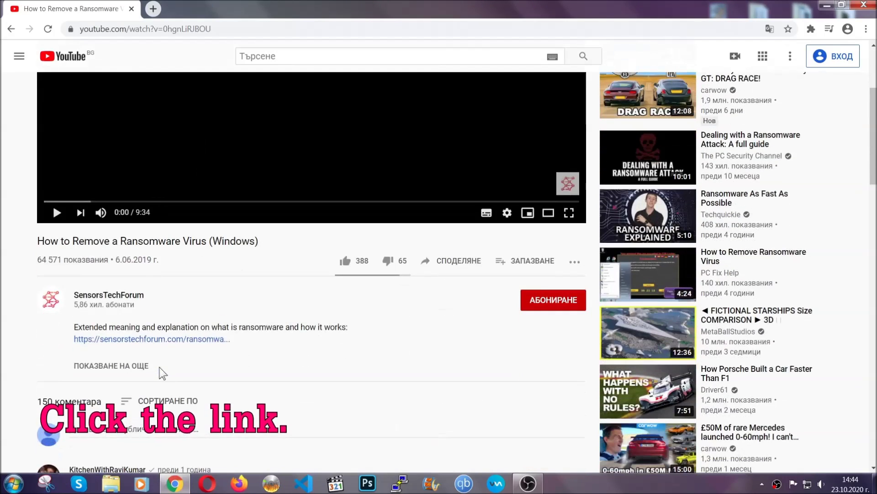
click(174, 340)
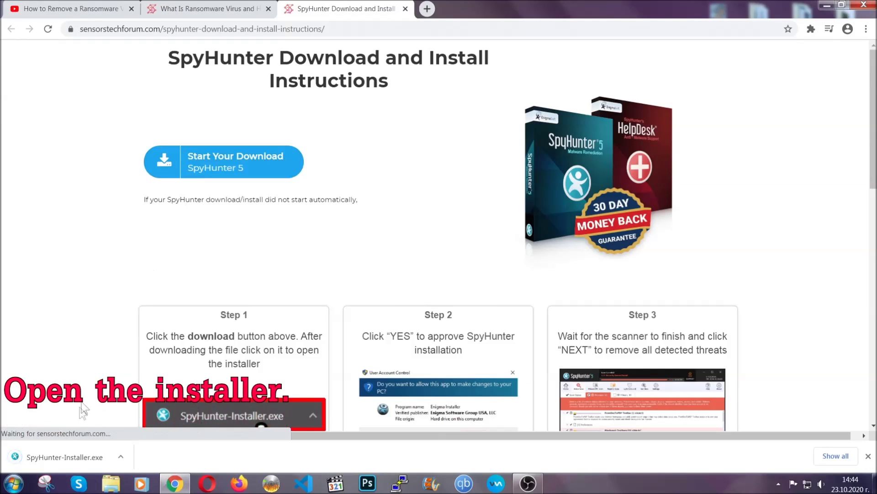
click(65, 457)
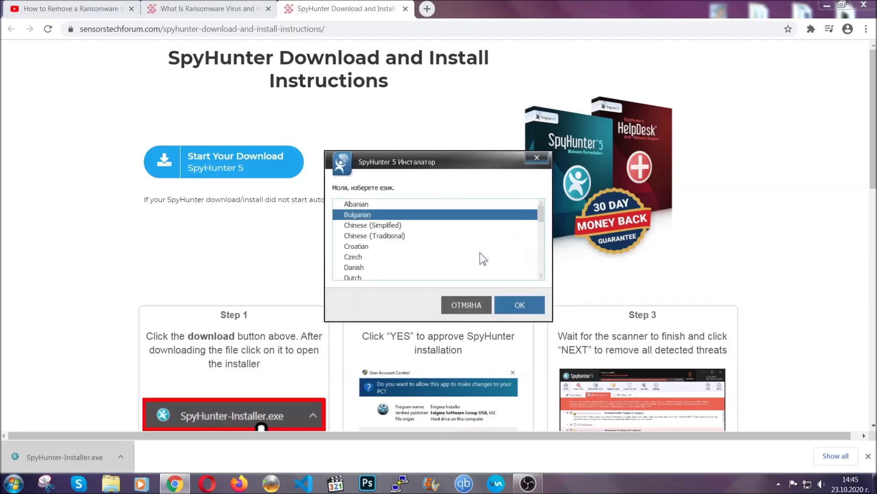
- Install SpyHunter 5 in English after accepting the EULA, and let it start scanning
scroll(452, 254, down, 2)
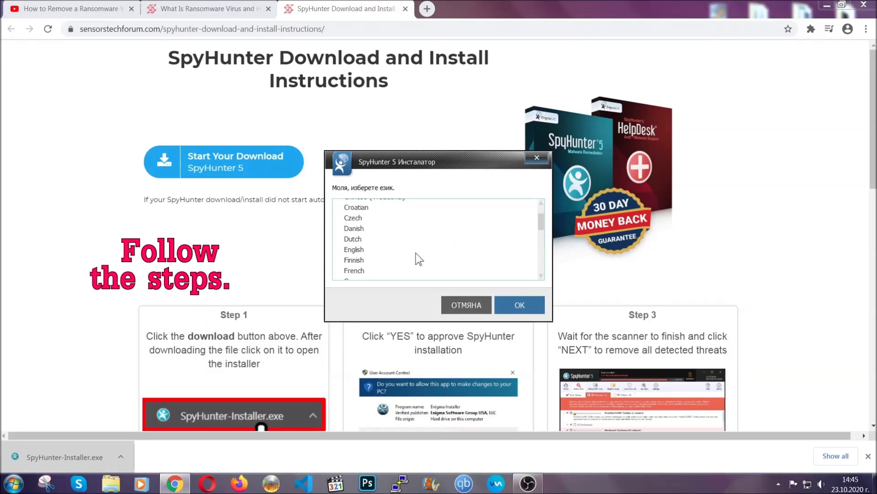
click(411, 250)
click(510, 303)
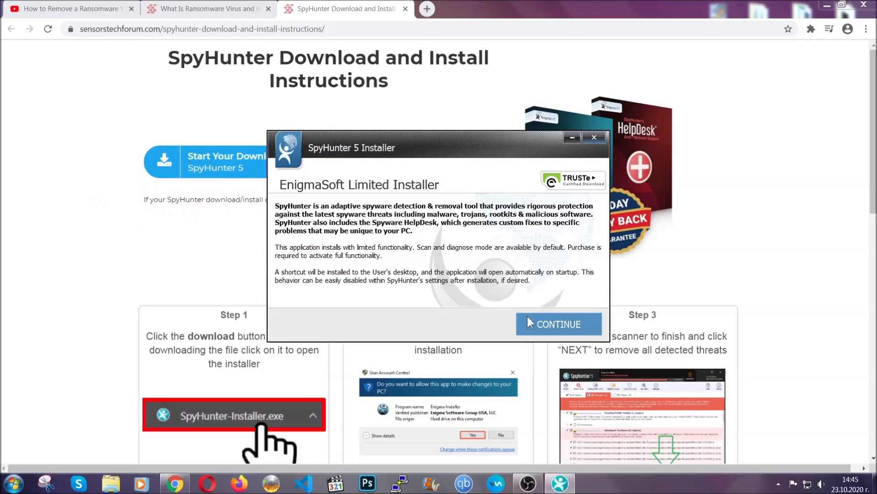
click(528, 317)
click(503, 296)
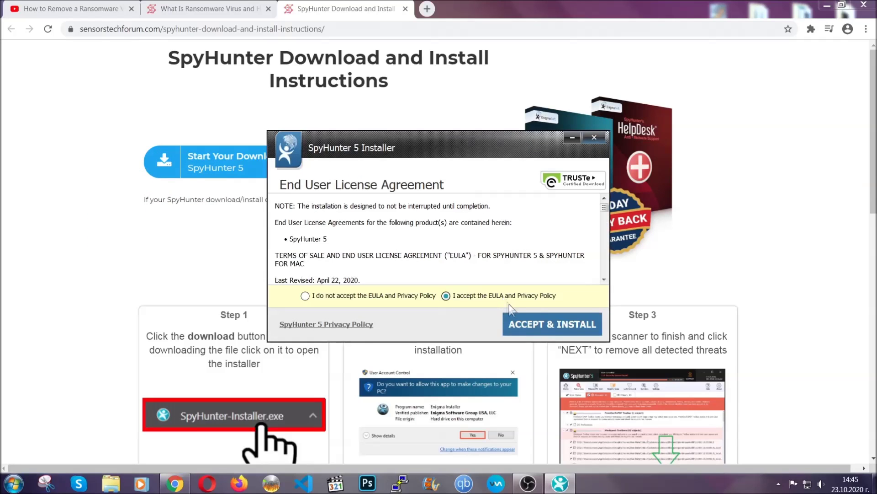
click(523, 319)
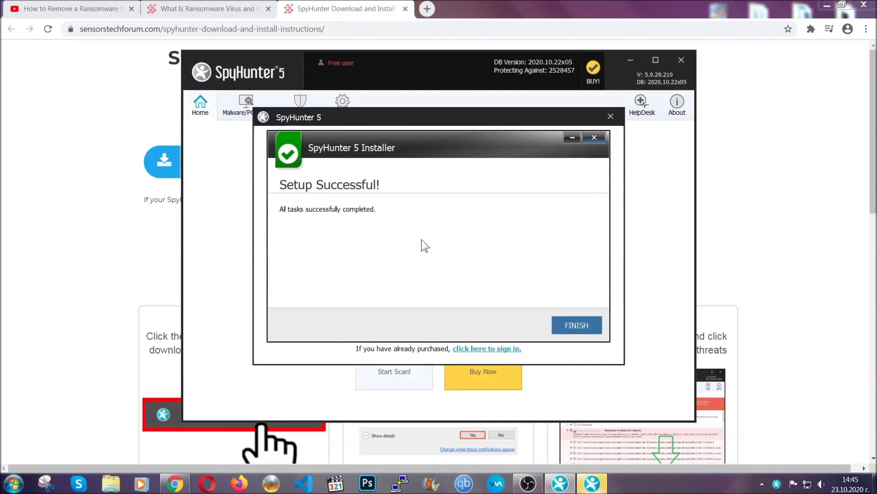
click(561, 326)
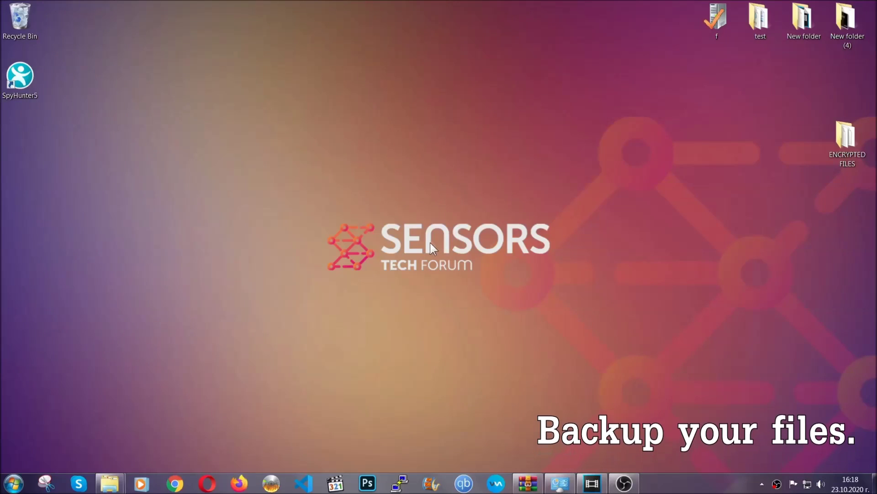
- Copy all six .efji files from the ENCRYPTED FILES folder
double_click(841, 141)
drag(329, 227, 684, 163)
right_click(685, 162)
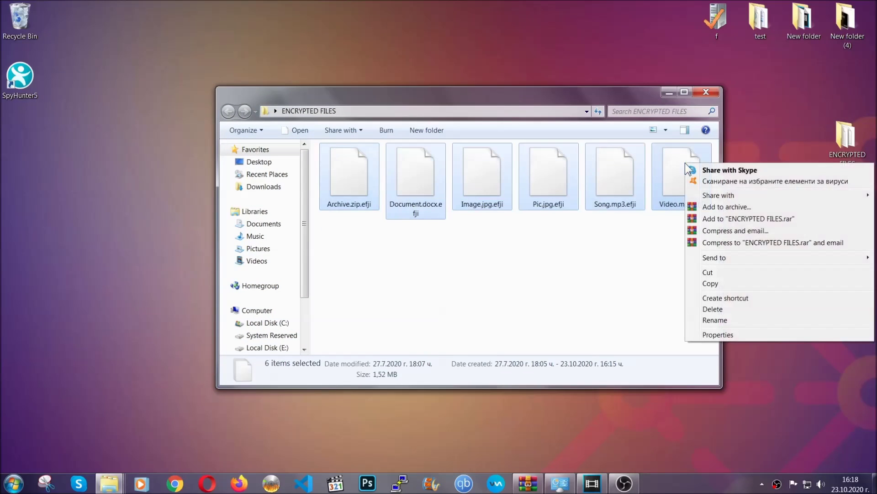
click(710, 284)
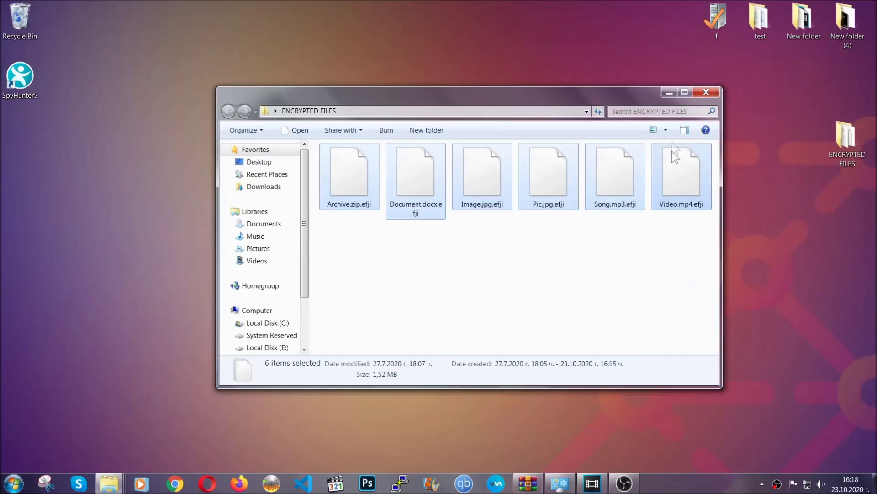
click(673, 92)
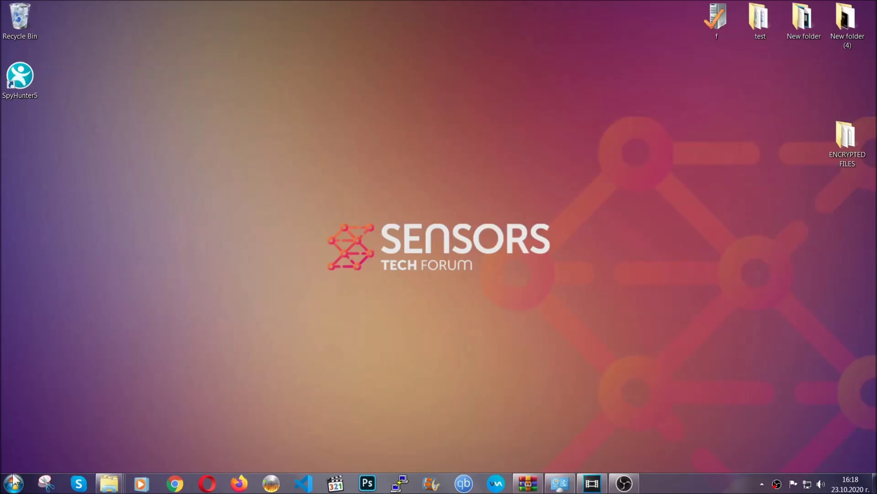
- Paste the six copied files onto FLASH DRIVE (H:) and close the drive window
click(13, 482)
click(167, 342)
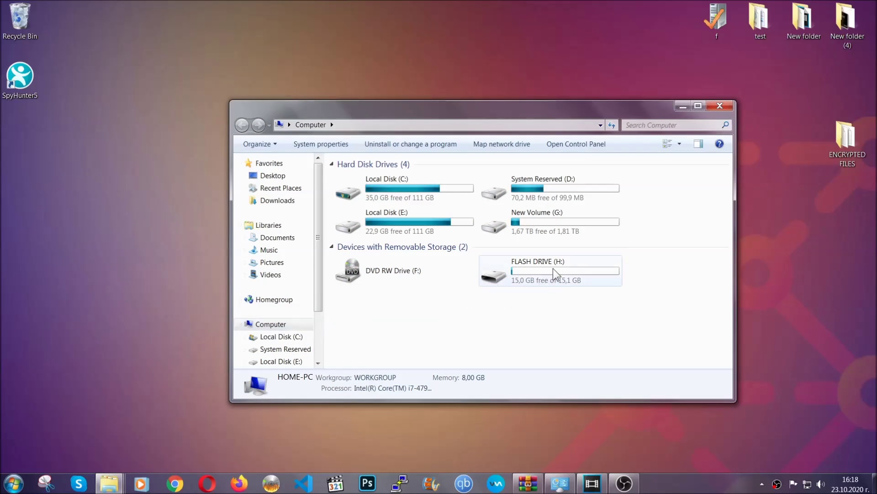
double_click(553, 268)
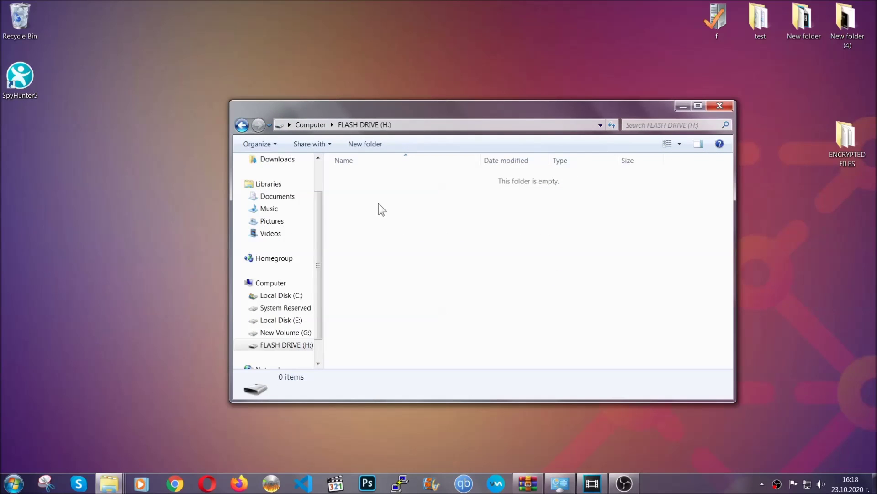
right_click(378, 203)
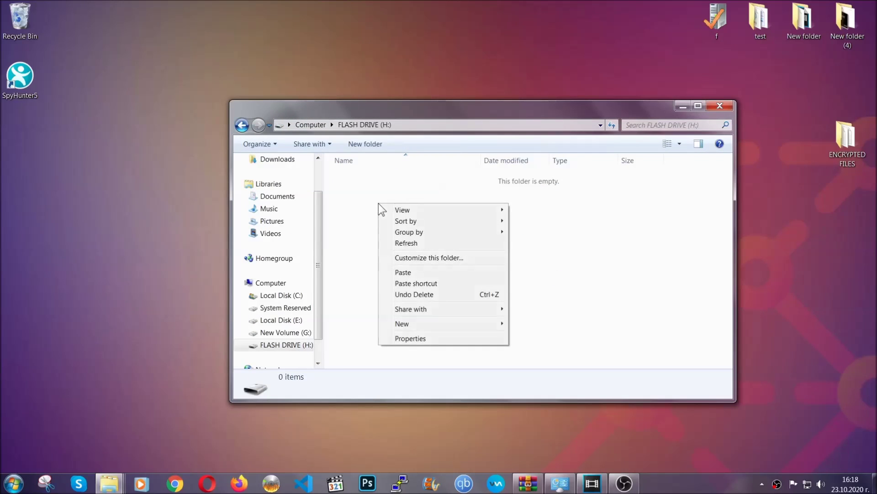
click(400, 272)
click(400, 273)
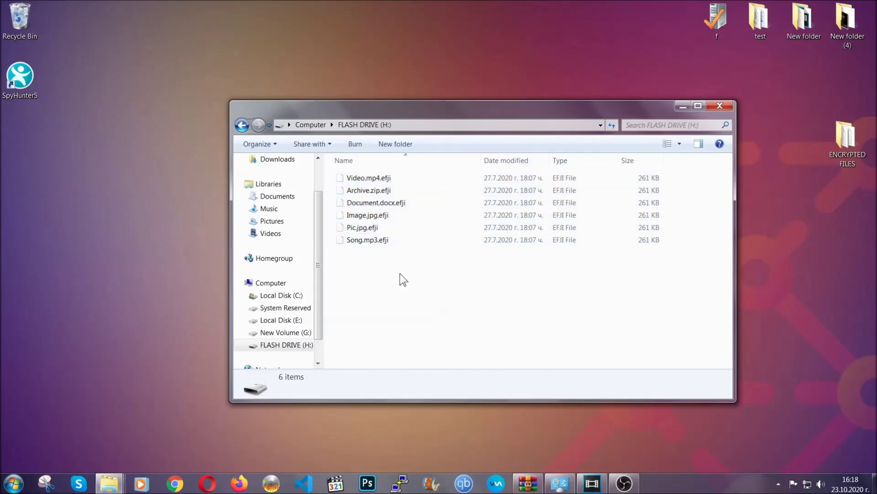
click(720, 106)
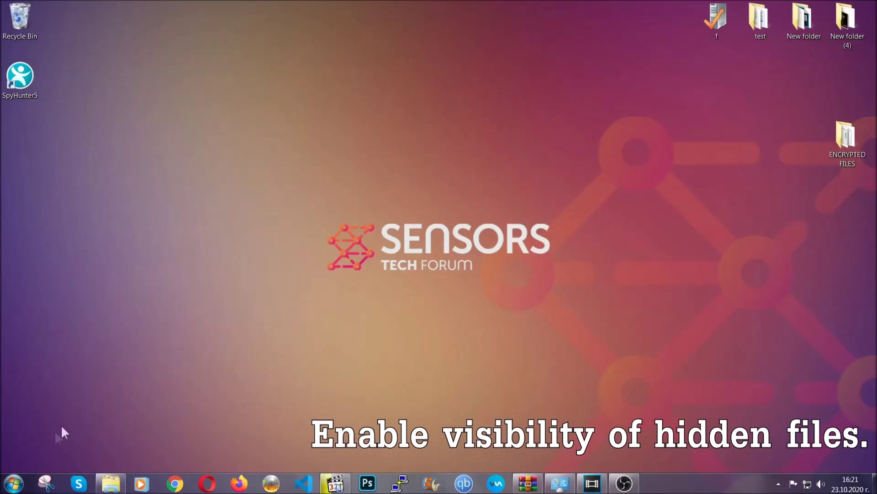
- Turn on 'Show hidden files, folders, and drives' in Folder Options and apply it
click(13, 483)
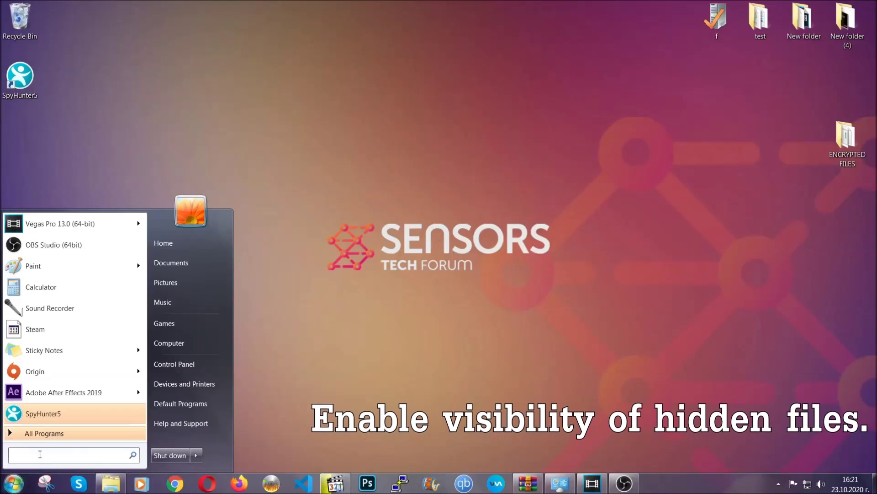
click(37, 454)
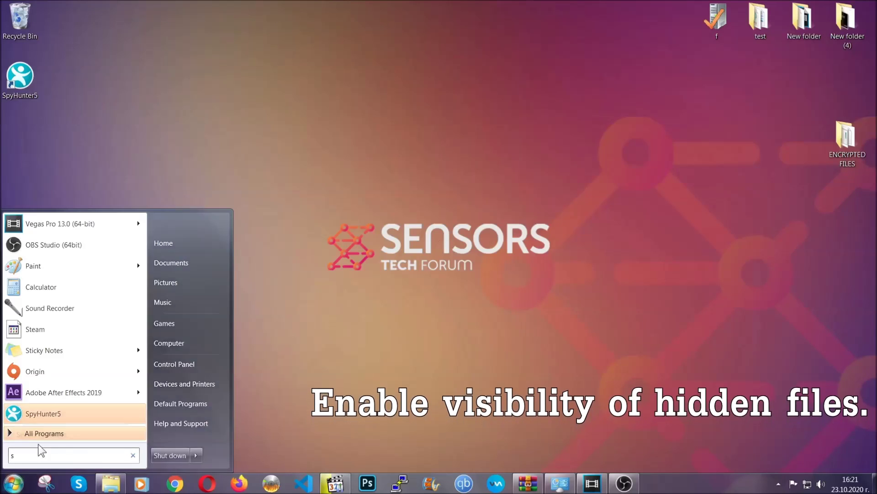
text(show hidden f)
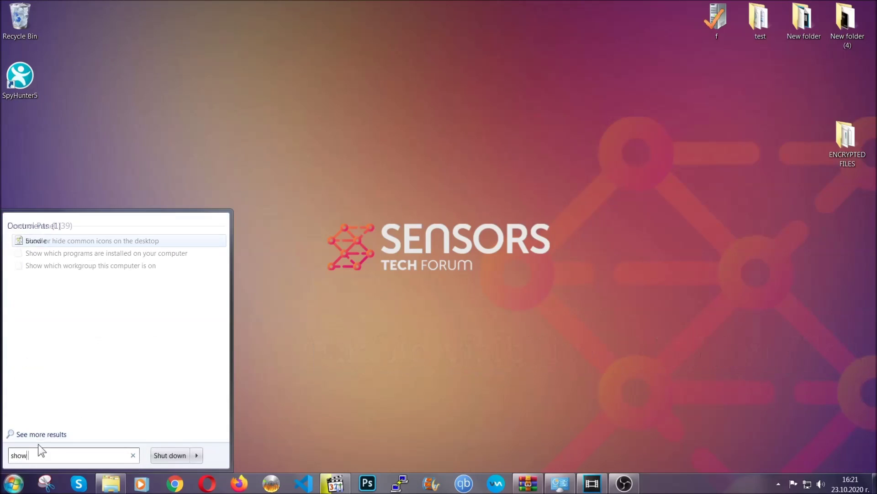
text(iles and folders)
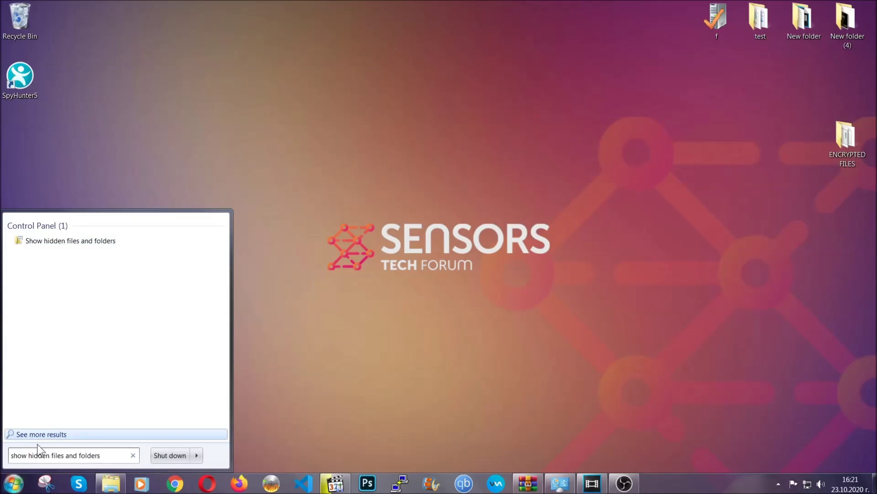
click(105, 242)
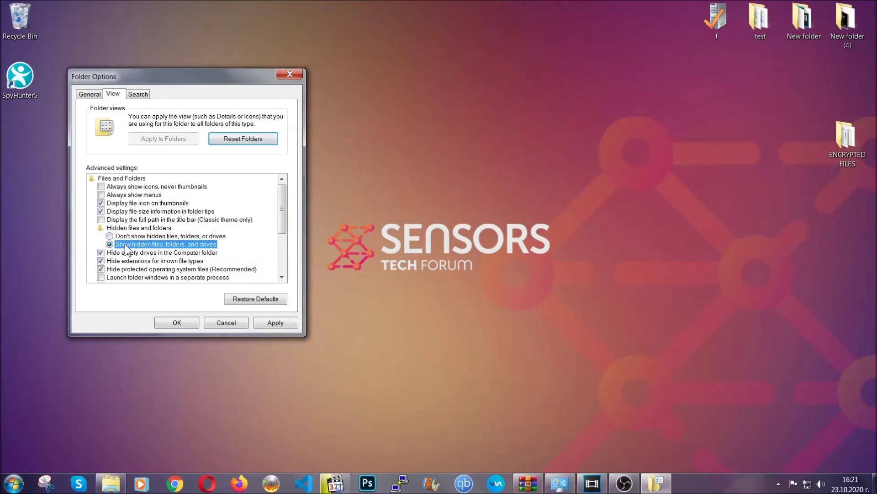
click(274, 323)
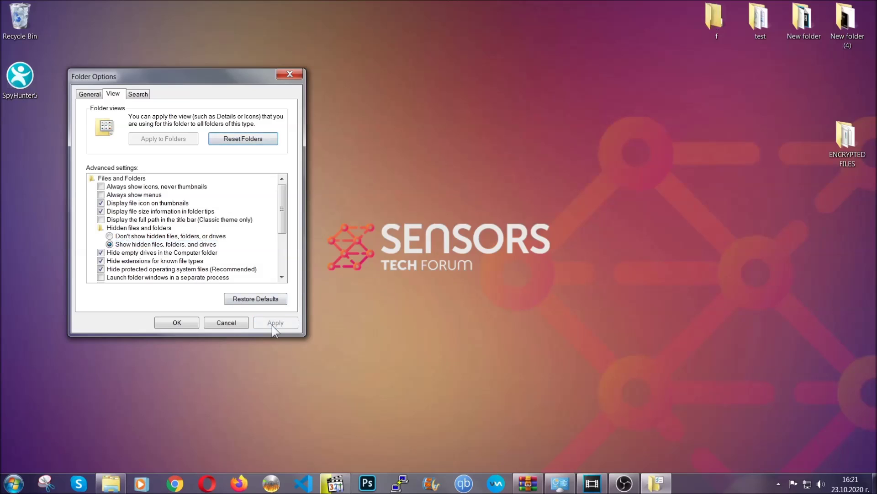
click(176, 322)
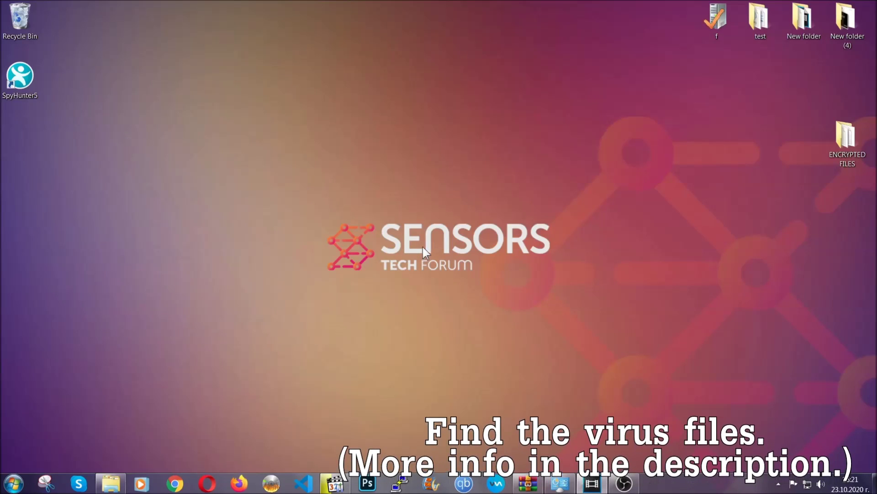
- Search Computer for 'fileextension:exe Example Vir' to locate the virus executable
click(13, 483)
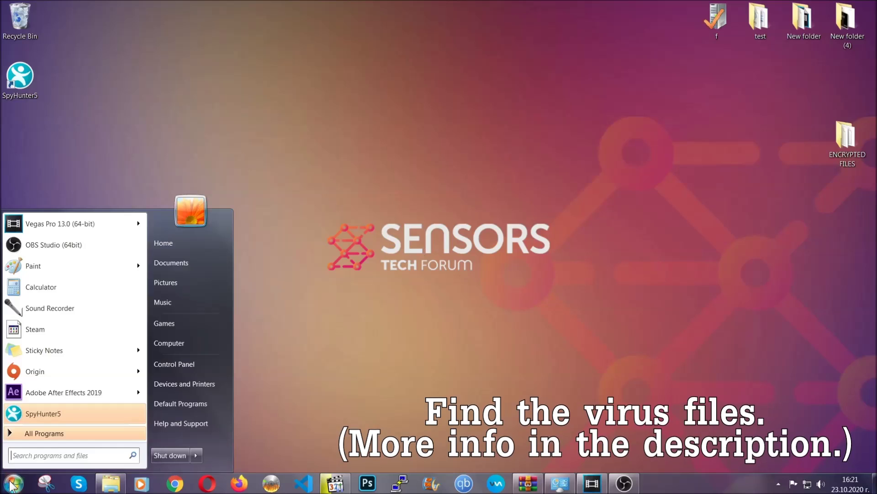
click(181, 341)
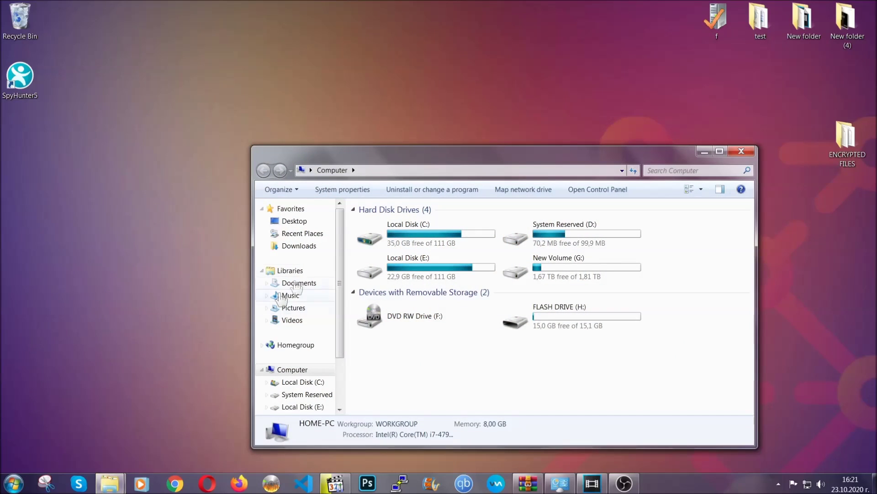
drag(476, 155, 419, 116)
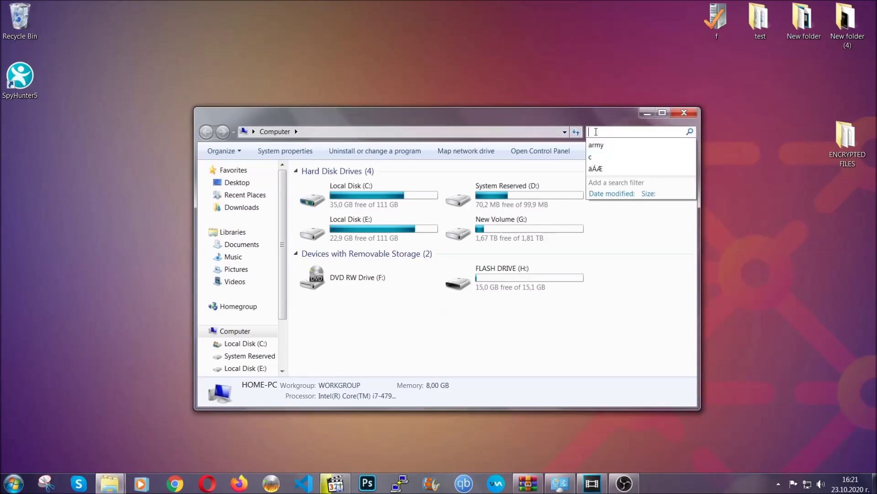
click(596, 132)
text(fileextension)
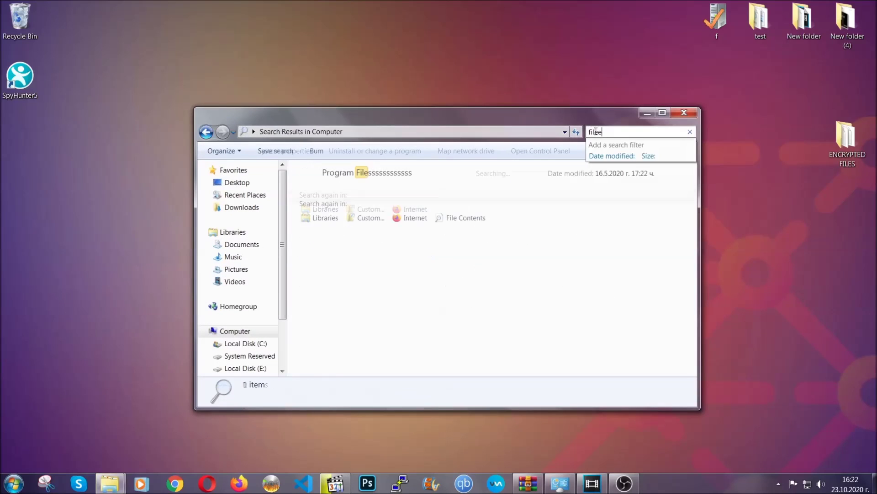
text(:exe )
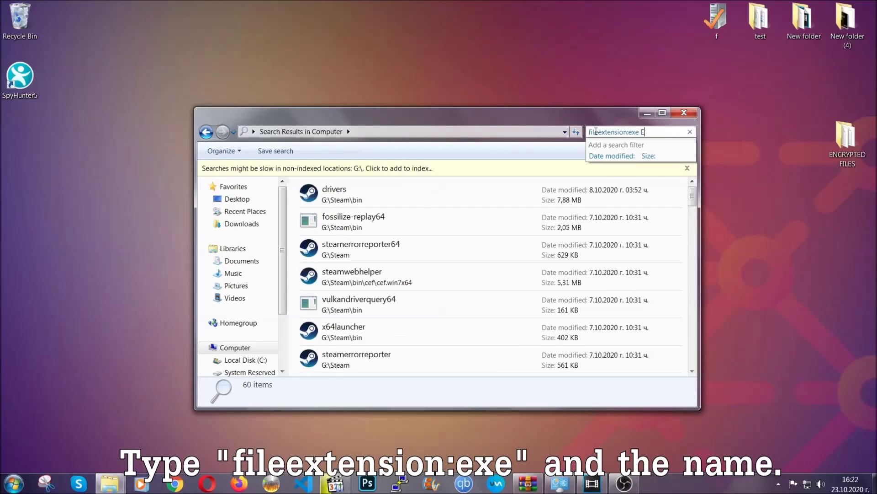
text(Example Virus Name)
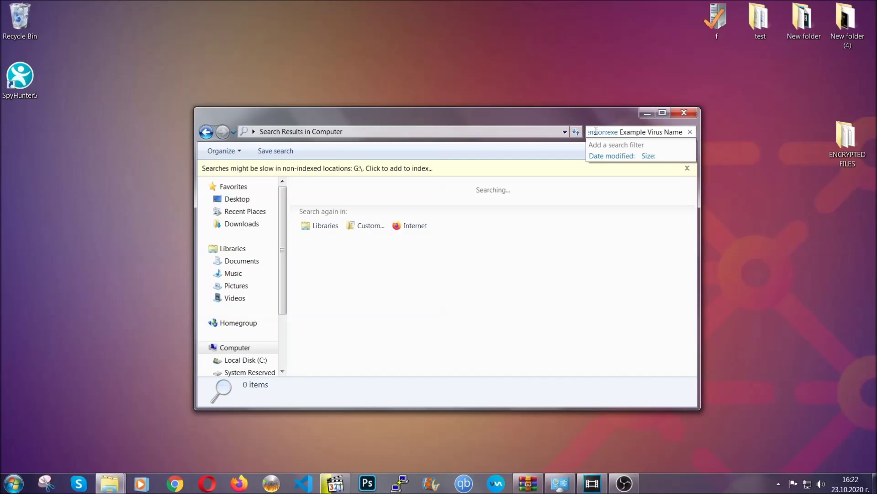
key(Return)
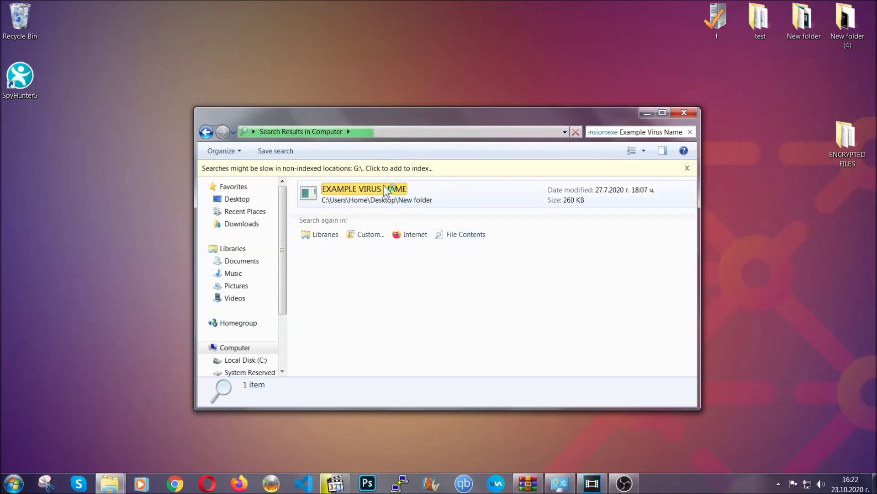
- Delete the EXAMPLE VIRUS NAME file to the Recycle Bin and close the results window
click(383, 185)
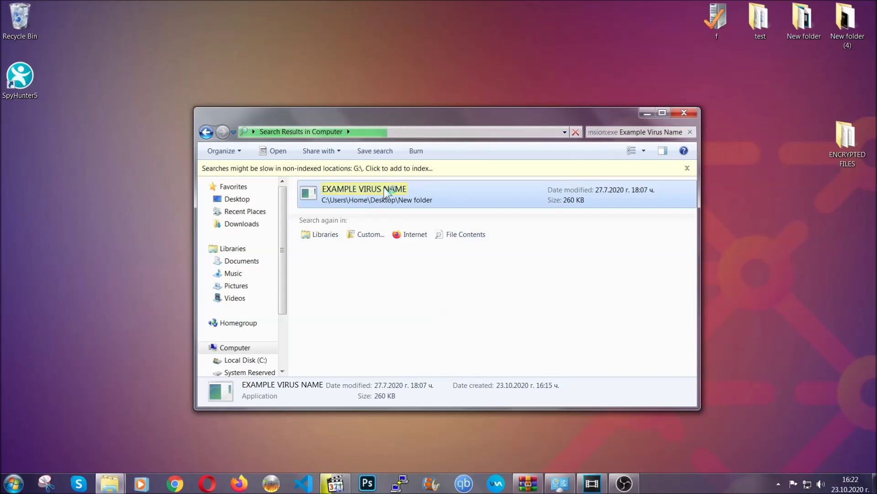
right_click(384, 187)
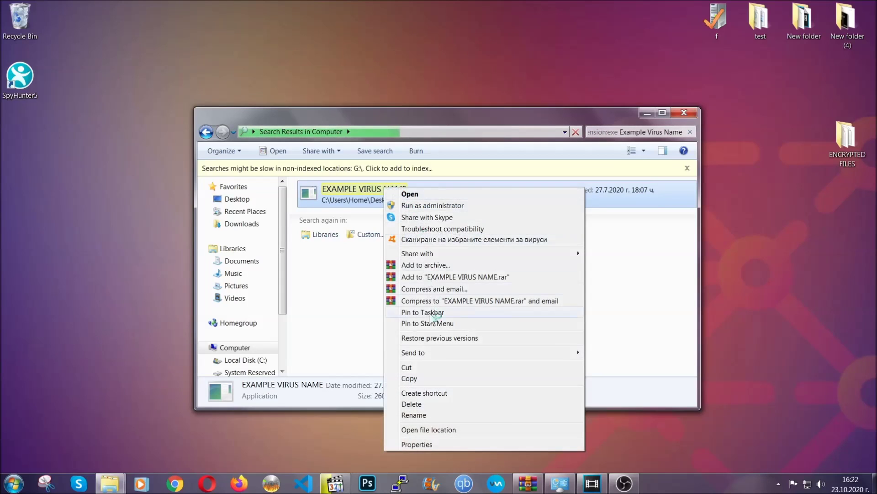
click(423, 404)
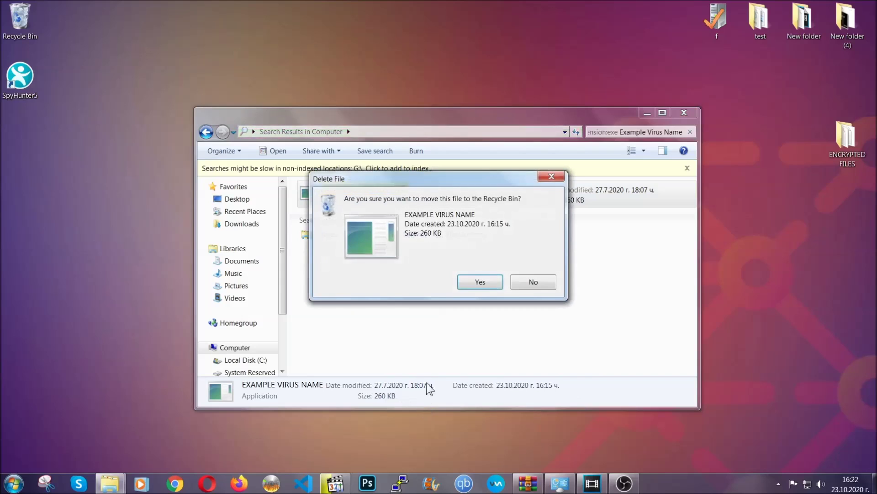
click(480, 282)
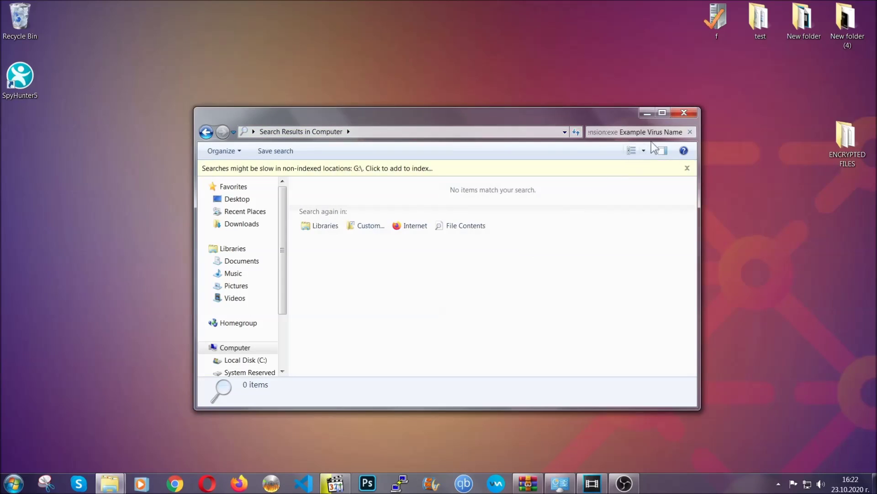
click(685, 111)
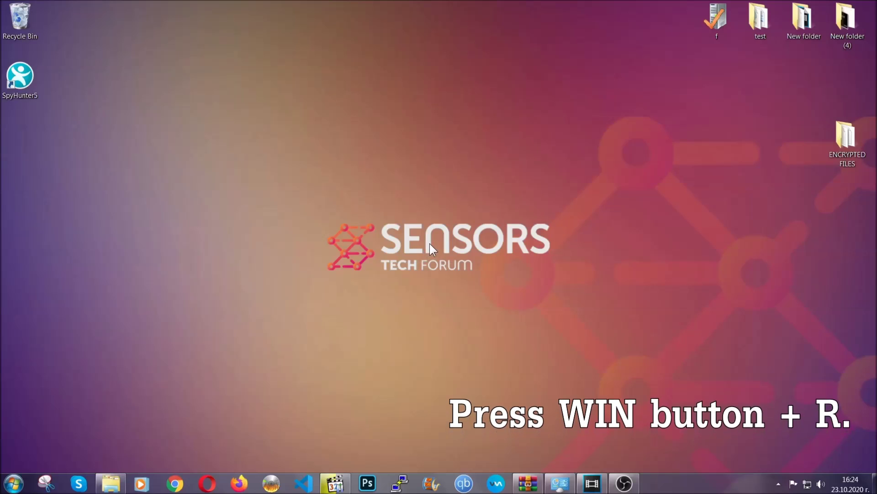
- Launch REGEDIT from the Win+R Run dialog, replacing the default cmd text
key(super+r)
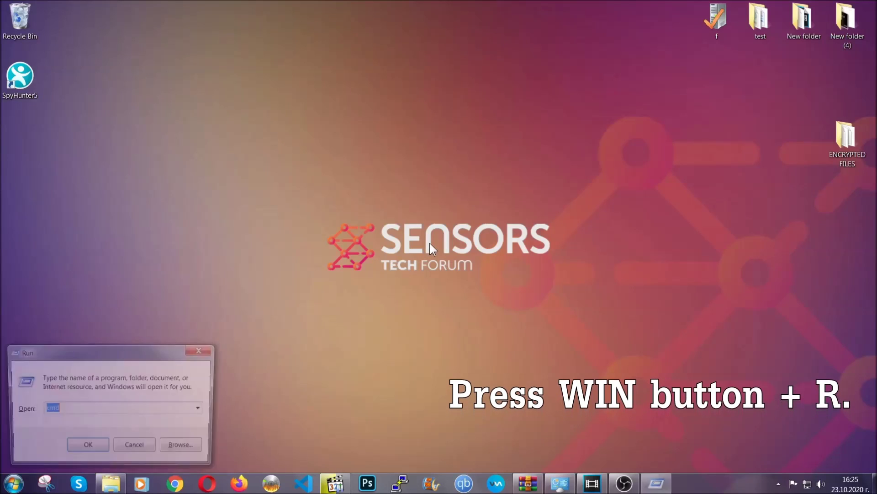
click(96, 414)
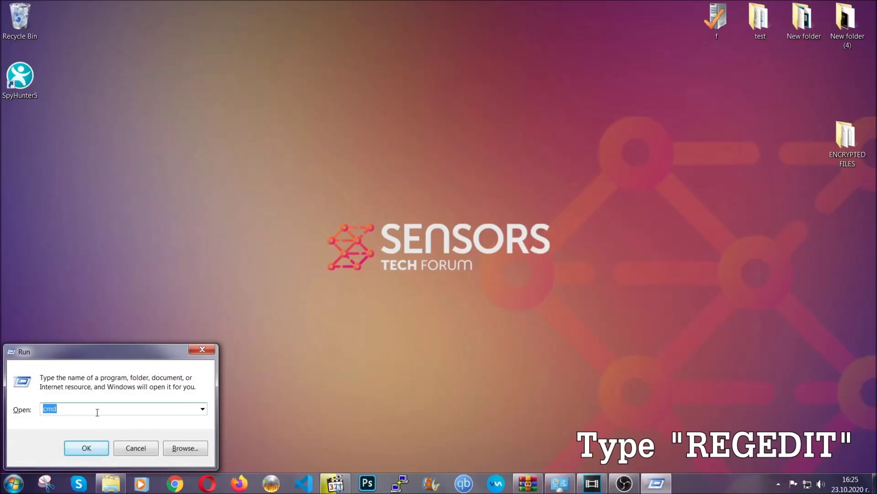
drag(84, 415, 14, 416)
text(REG)
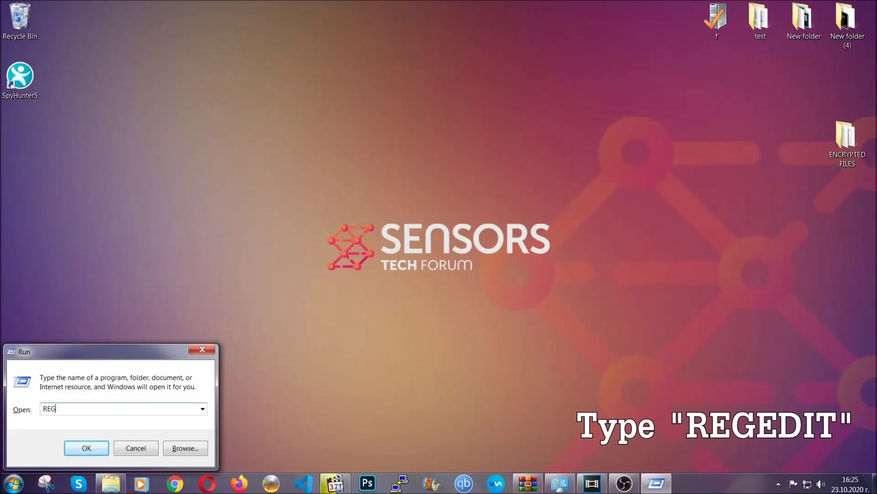
text(EDIT)
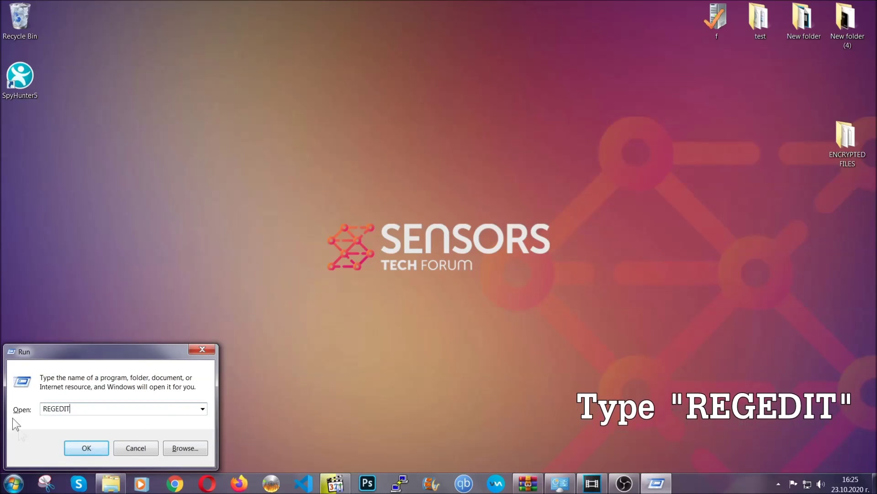
click(77, 446)
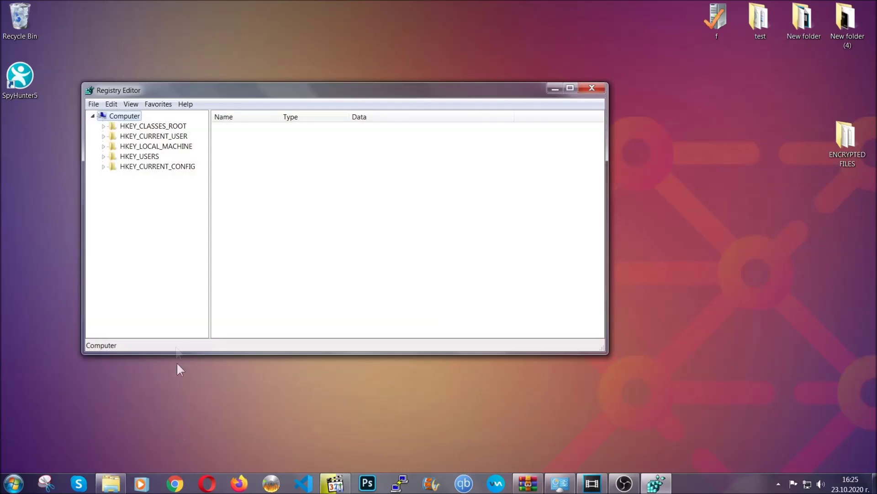
- Export the whole registry to the Desktop as a file named BACKUP
click(94, 105)
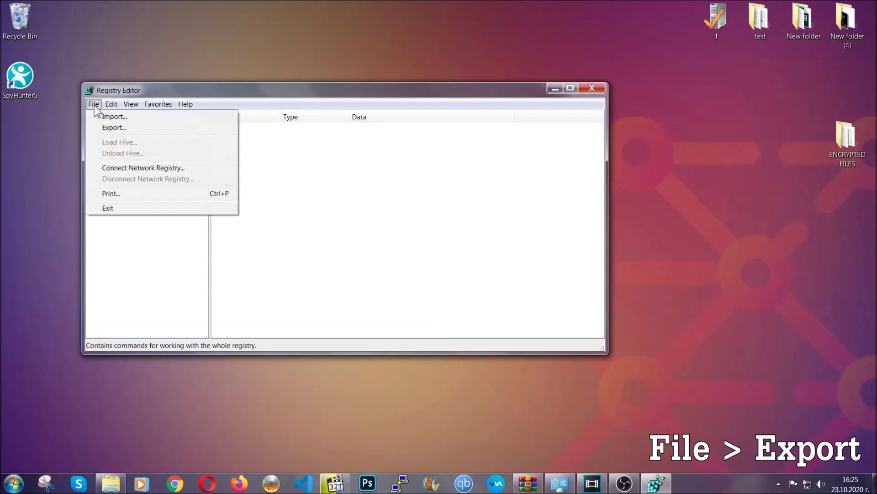
click(114, 126)
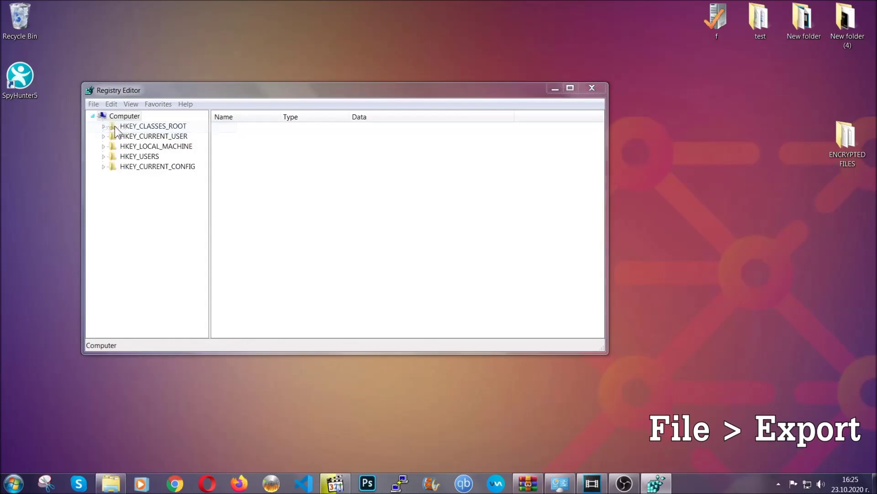
click(114, 192)
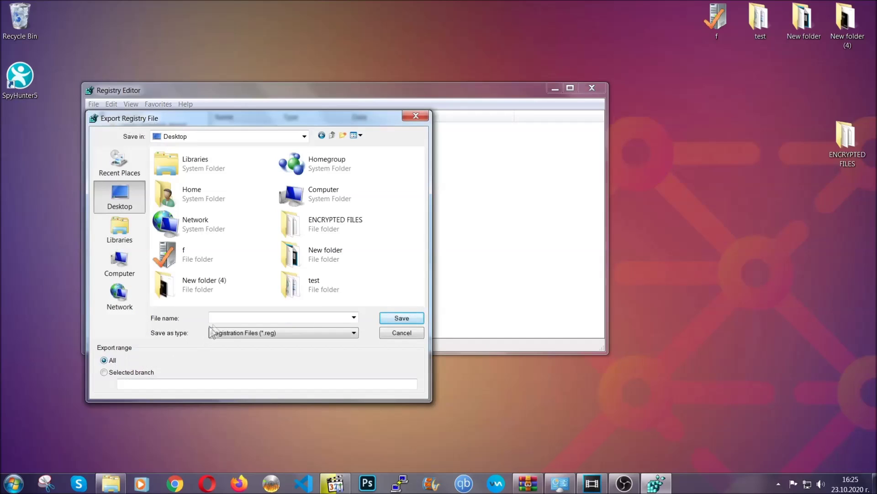
click(223, 317)
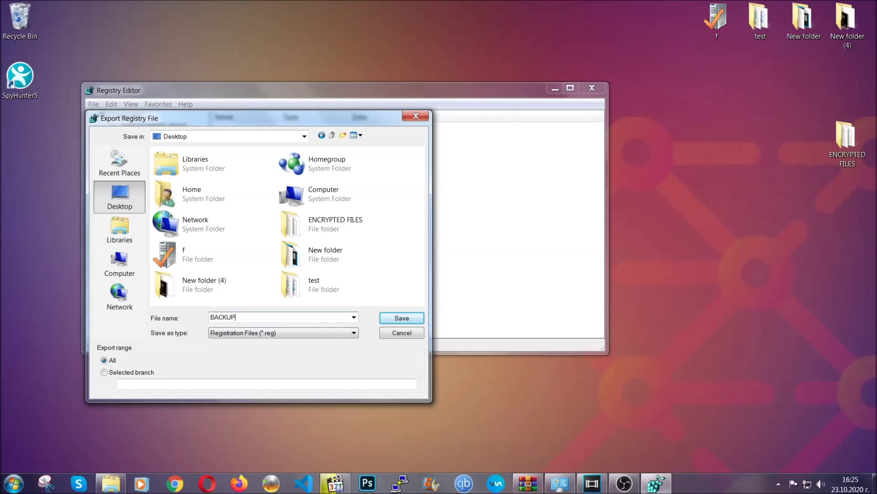
click(395, 319)
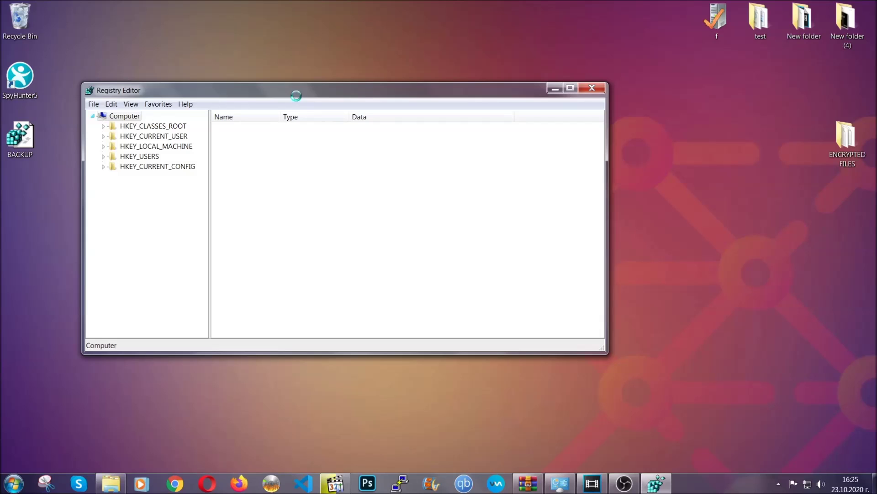
drag(296, 96, 383, 124)
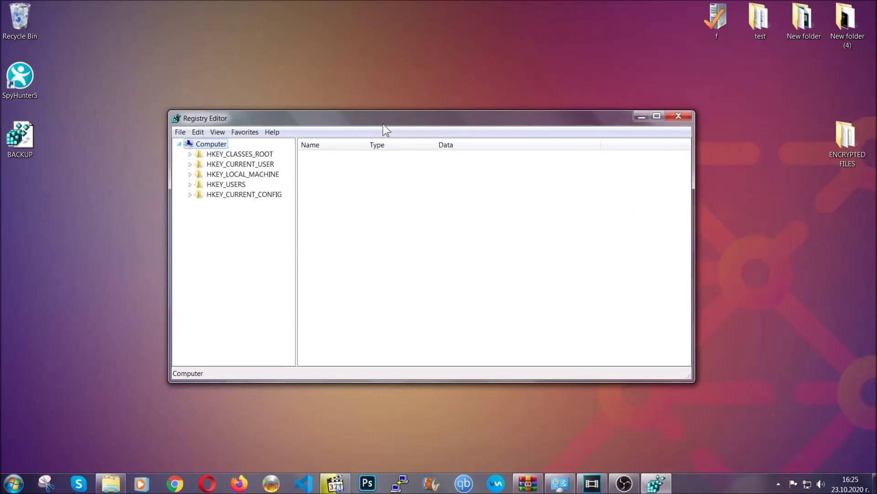
click(180, 133)
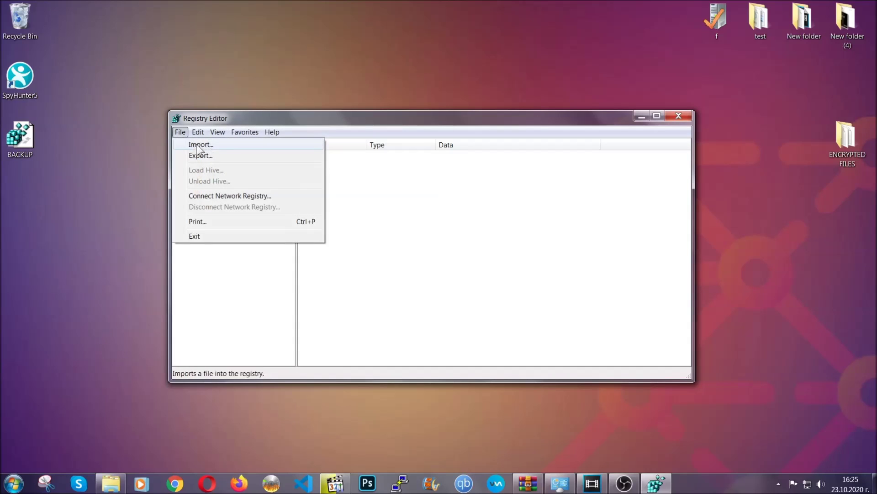
click(181, 135)
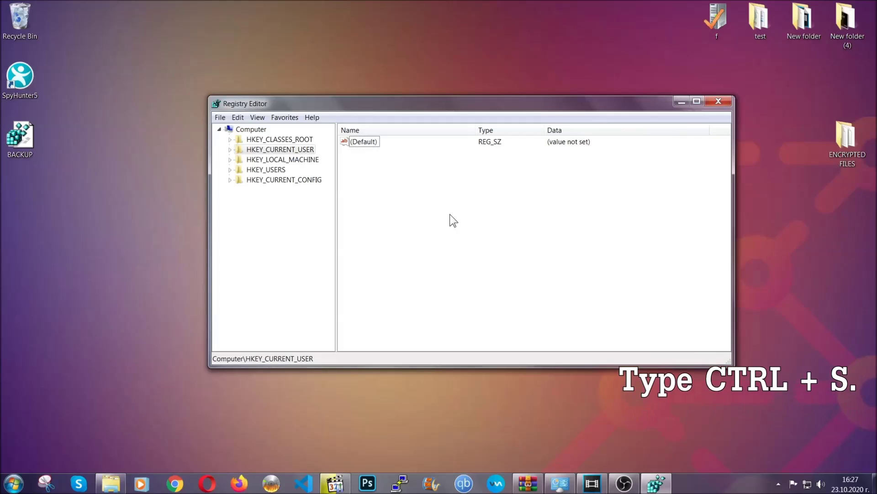
- Find the RunOnce key with a registry search and show the values of the neighbouring Run key
key(ctrl+f)
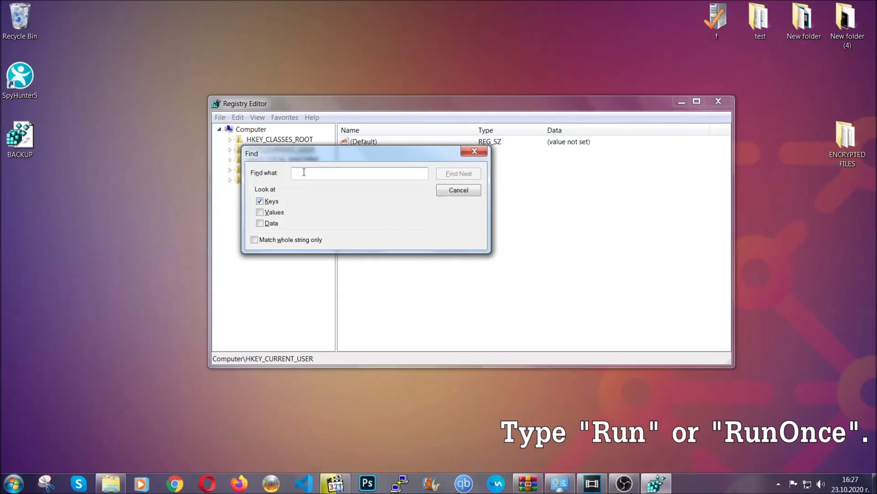
text(RunO)
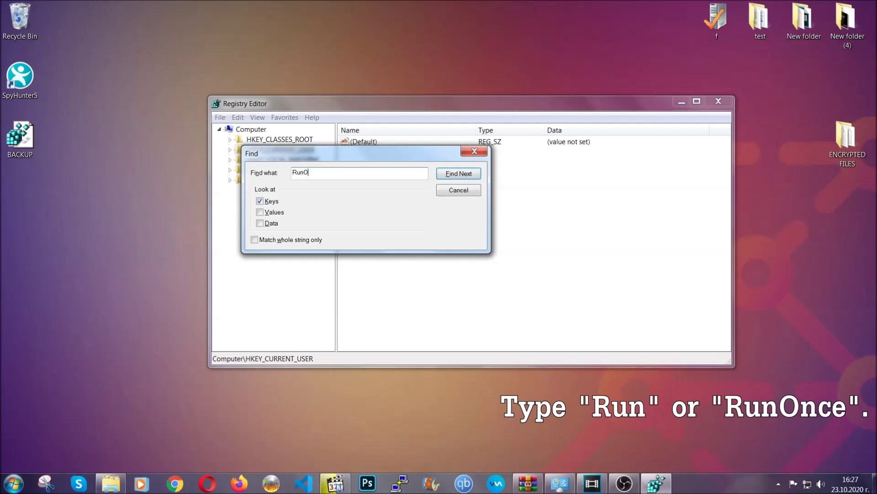
text(nce)
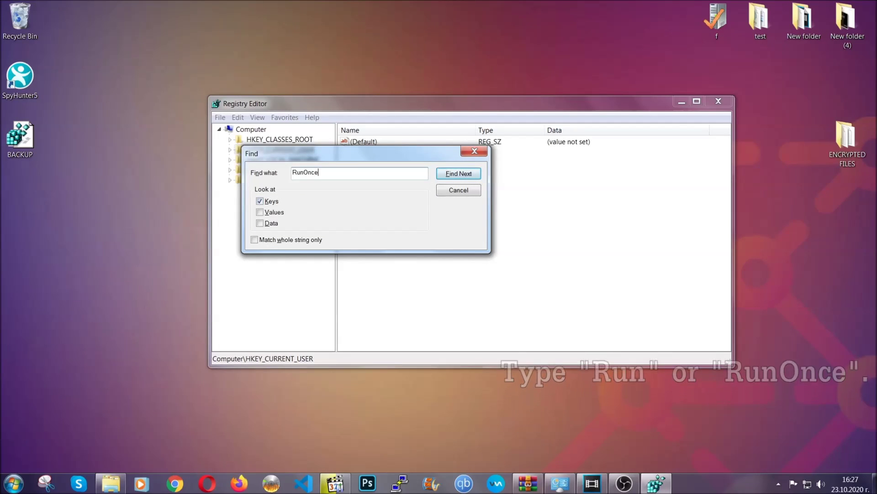
click(468, 176)
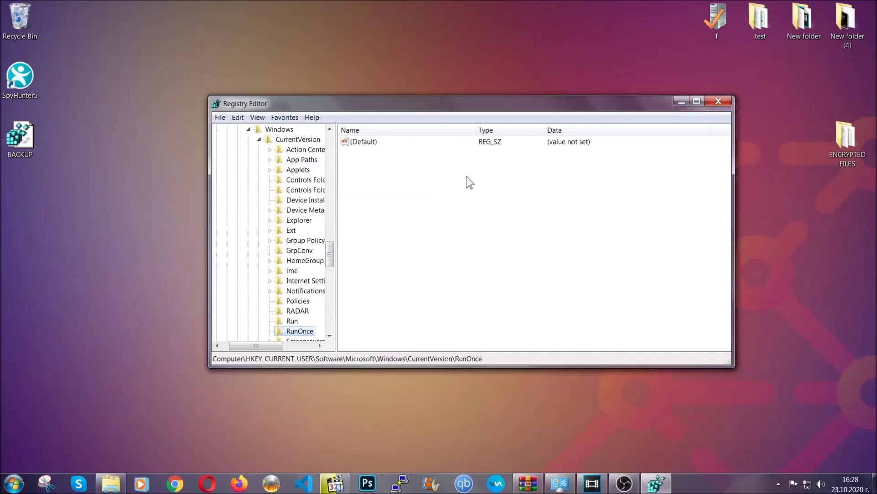
drag(334, 247, 331, 264)
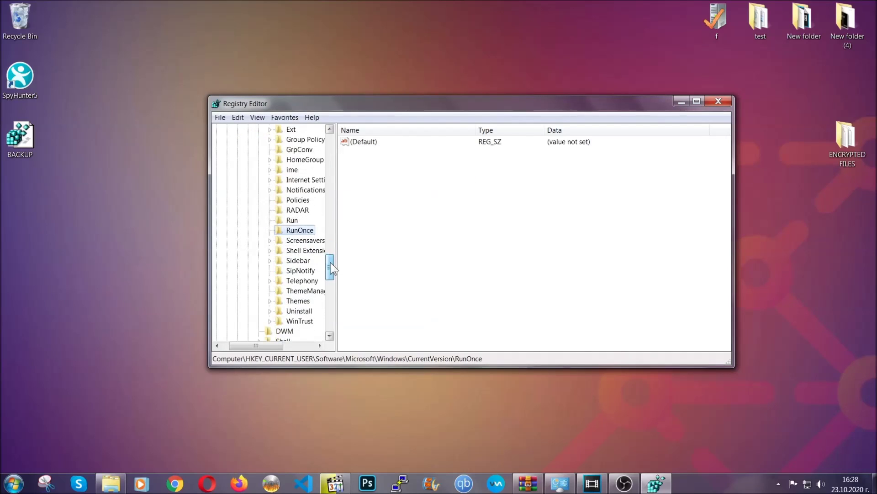
click(292, 221)
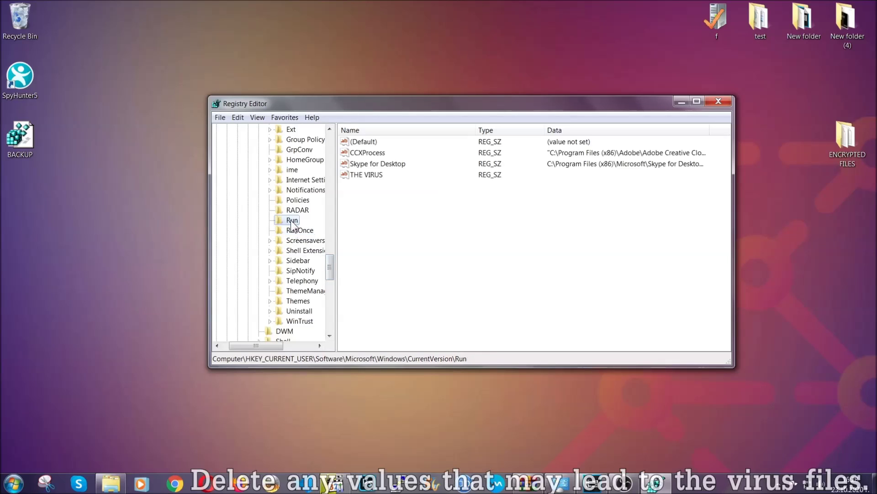
- Delete THE VIRUS value from the Run key and close Registry Editor
click(360, 177)
right_click(360, 176)
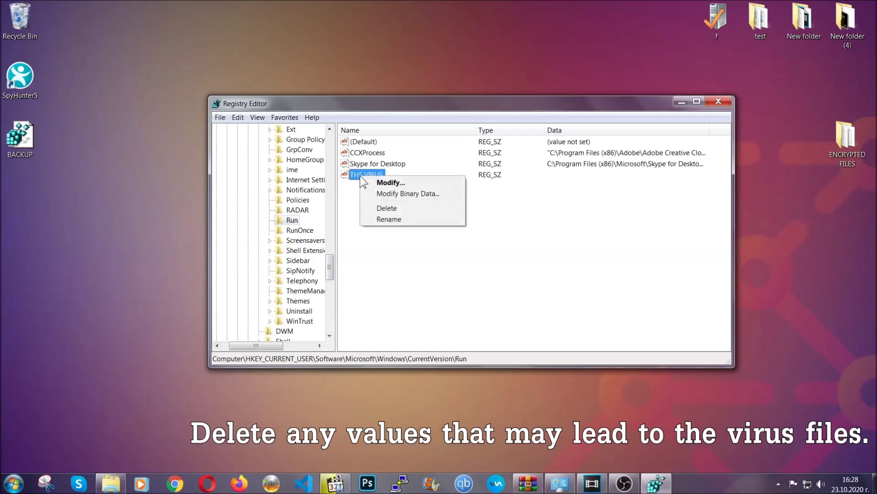
click(378, 208)
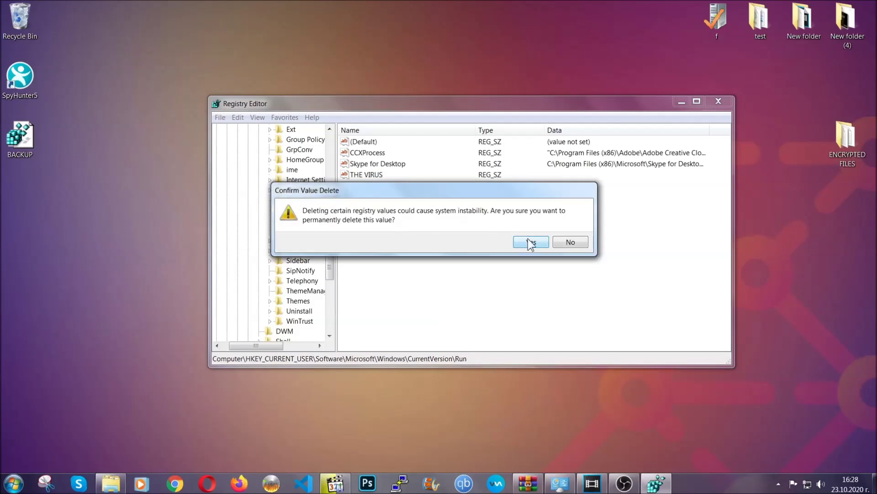
click(530, 242)
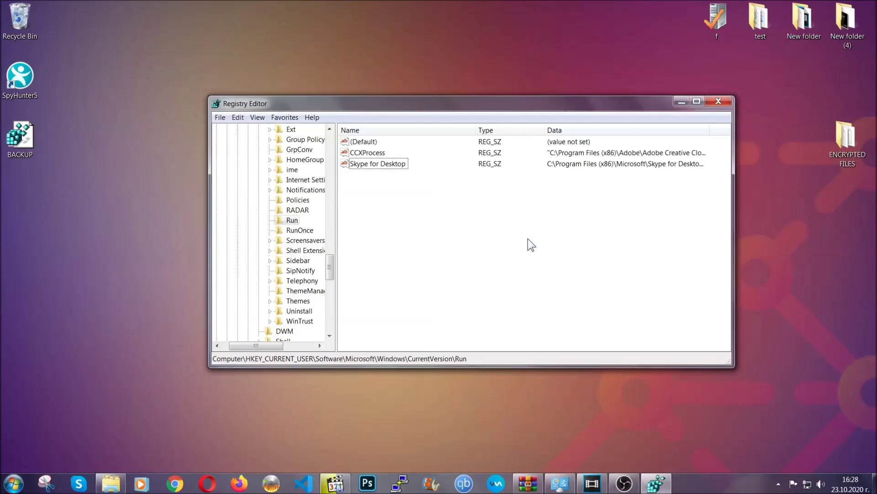
click(726, 100)
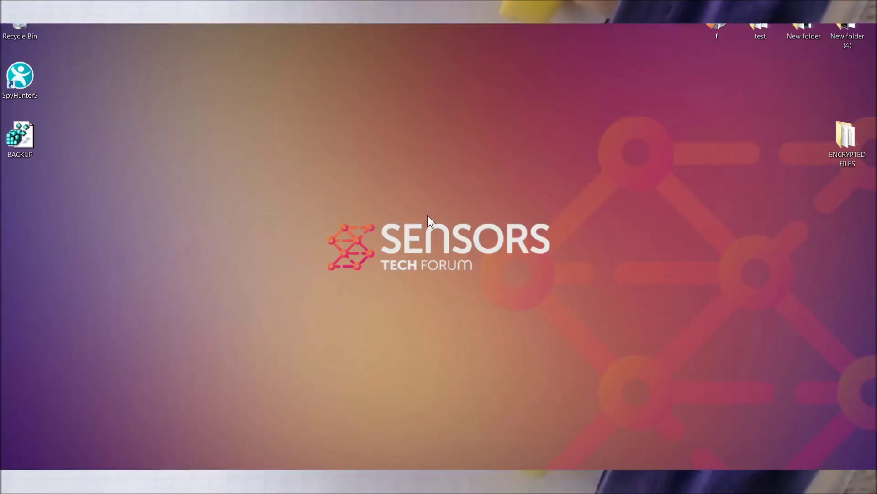